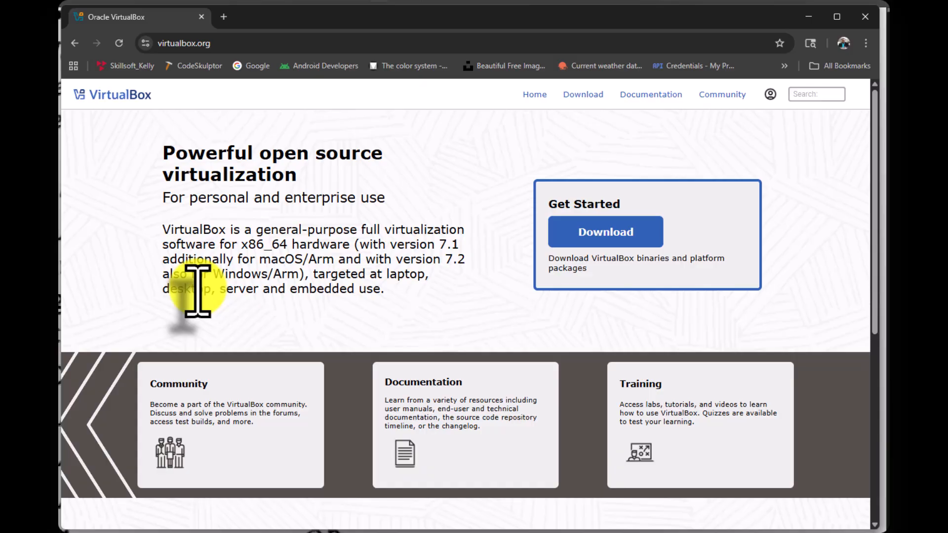
- Download the VirtualBox 7.2.0 Extension Pack and the platform package for Windows hosts from virtualbox.org
left_click(611, 236)
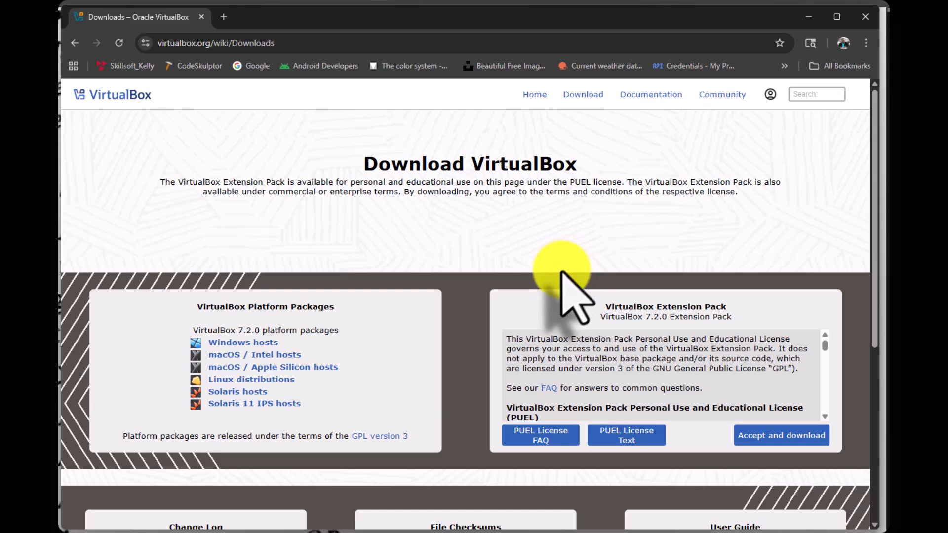
left_click(759, 440)
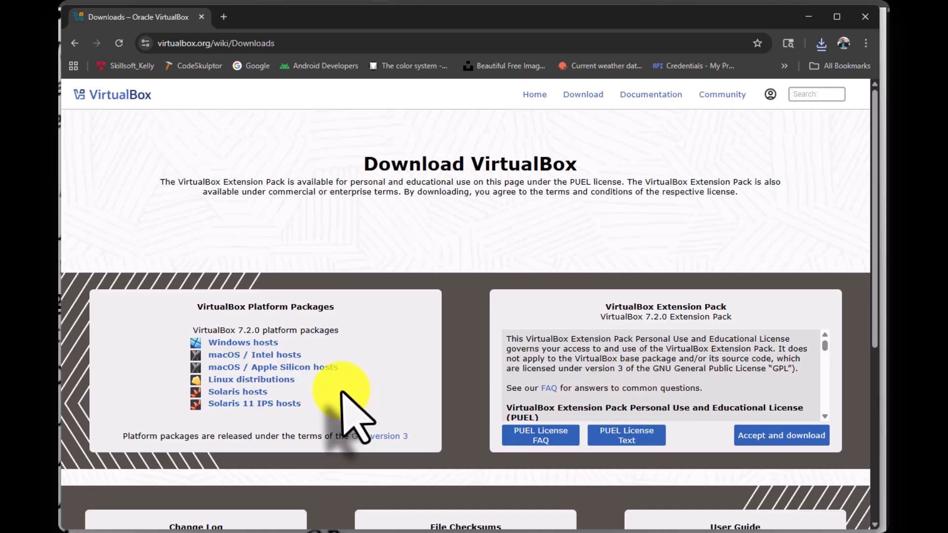
left_click(236, 343)
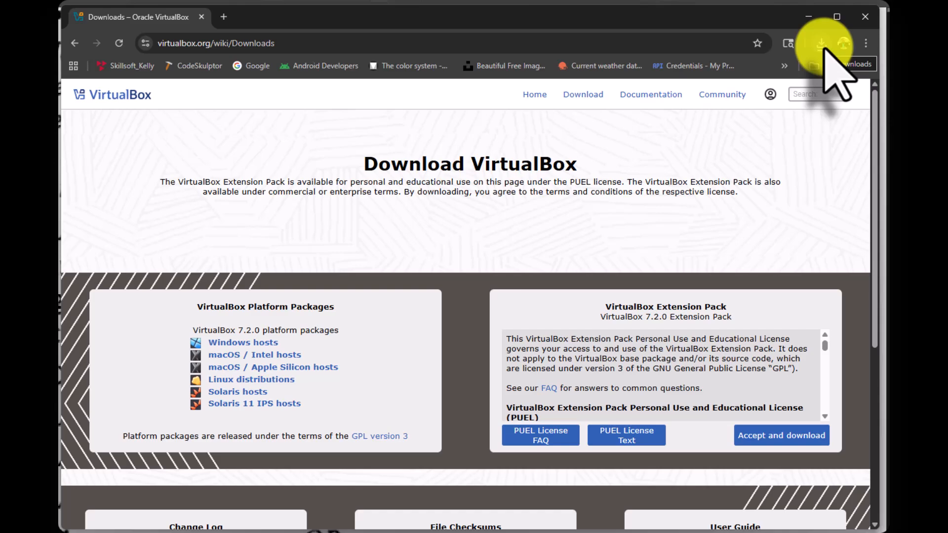
- Launch the downloaded VirtualBox 7.2.0 Windows installer and accept its end-user license agreement
left_click(821, 45)
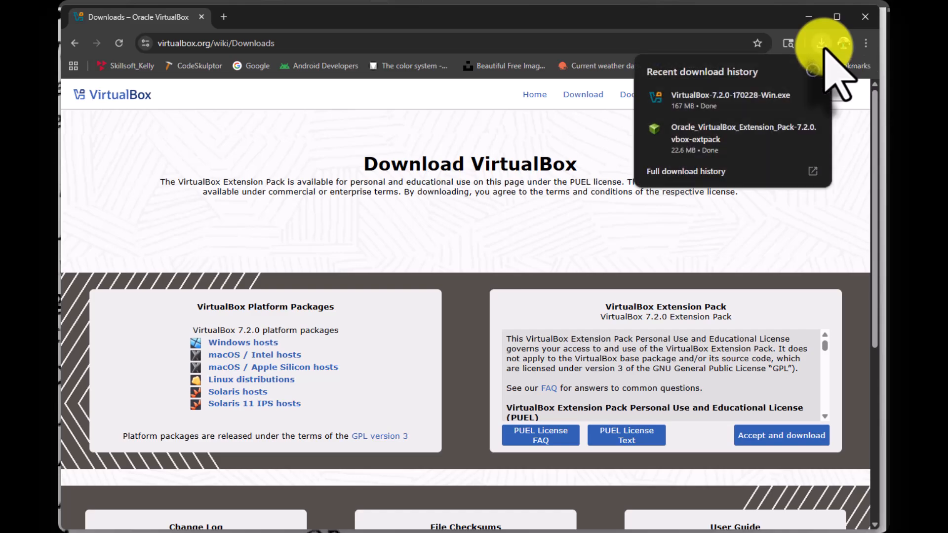
left_click(693, 103)
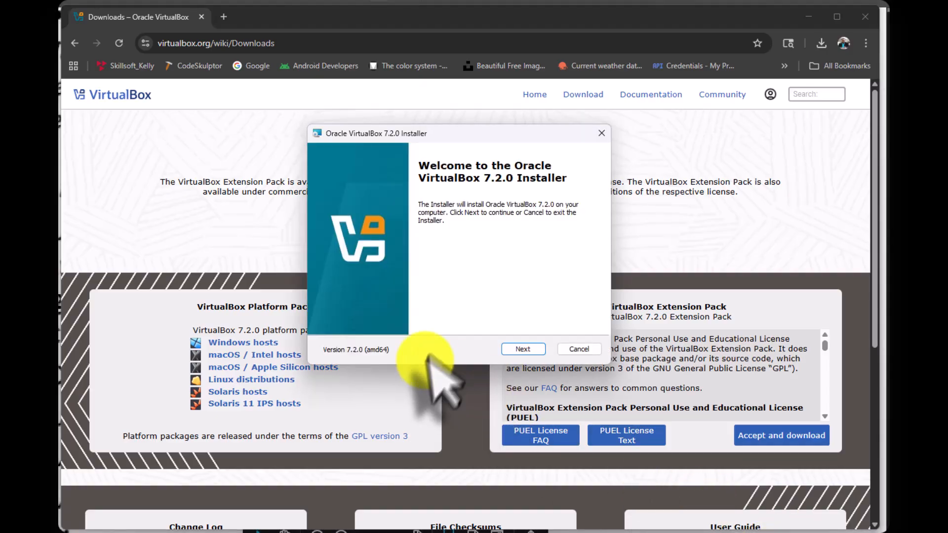
left_click(526, 349)
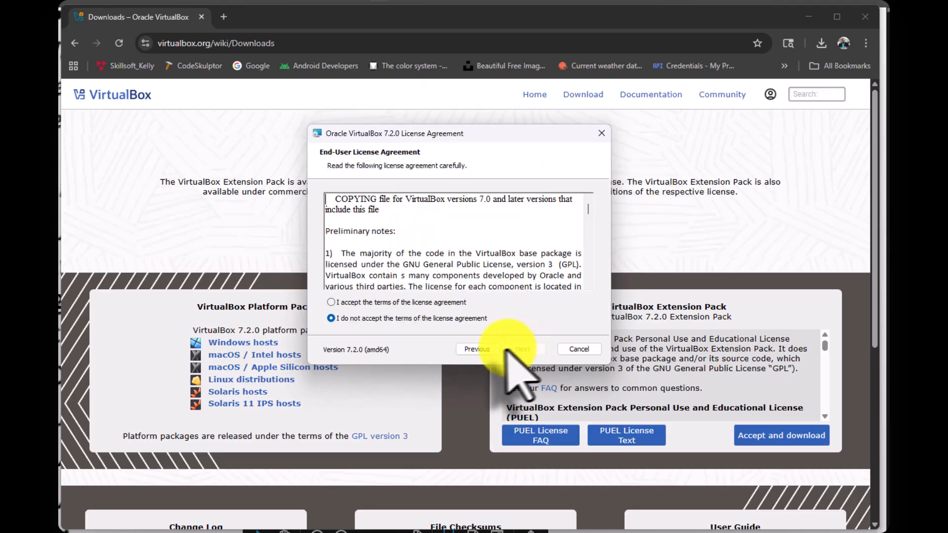
left_click(331, 303)
left_click(523, 349)
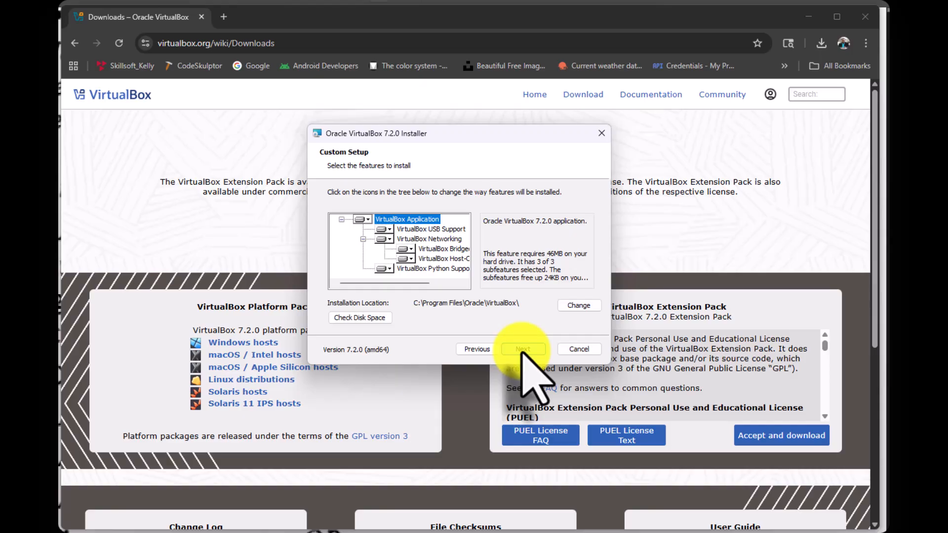
- Install VirtualBox with the default features, location and startup options, and finish with Start Oracle VirtualBox 7.2.0 enabled
left_click(522, 350)
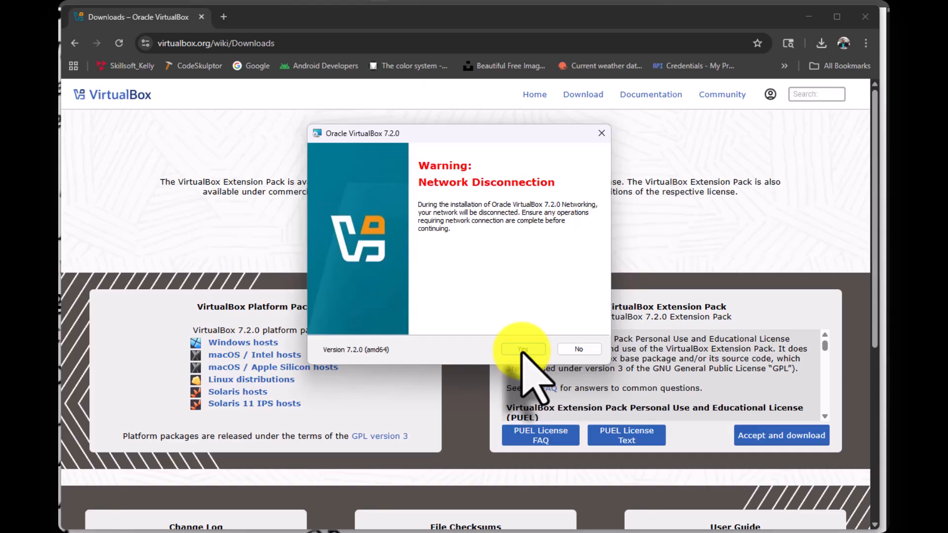
left_click(522, 349)
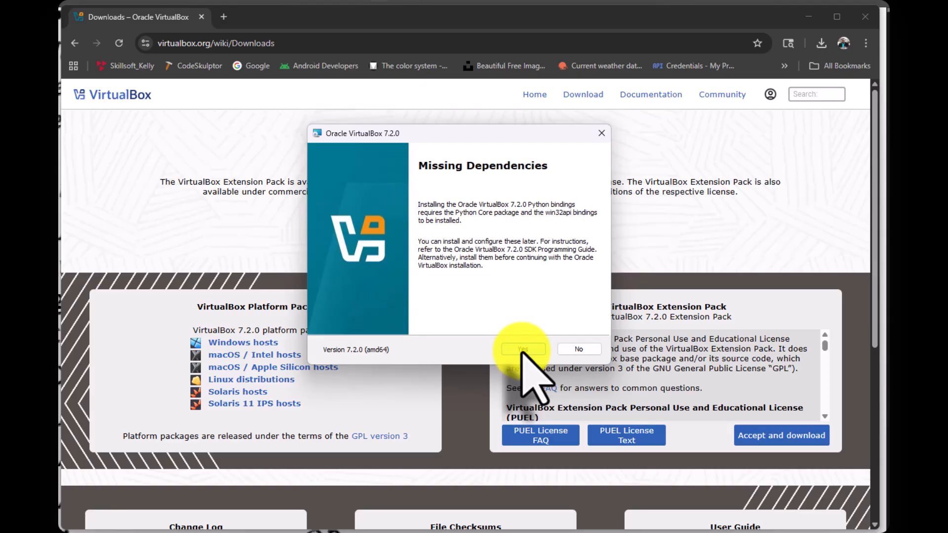
left_click(522, 350)
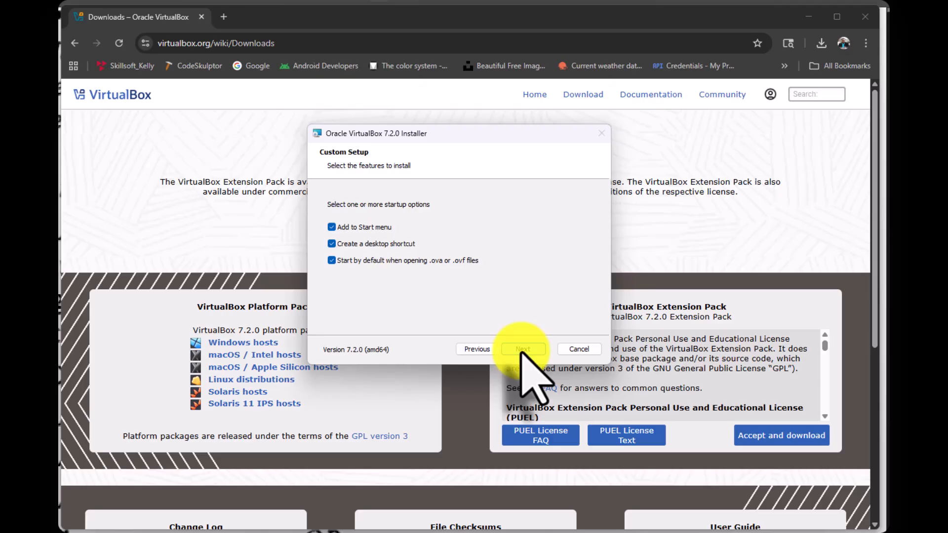
left_click(522, 350)
left_click(522, 349)
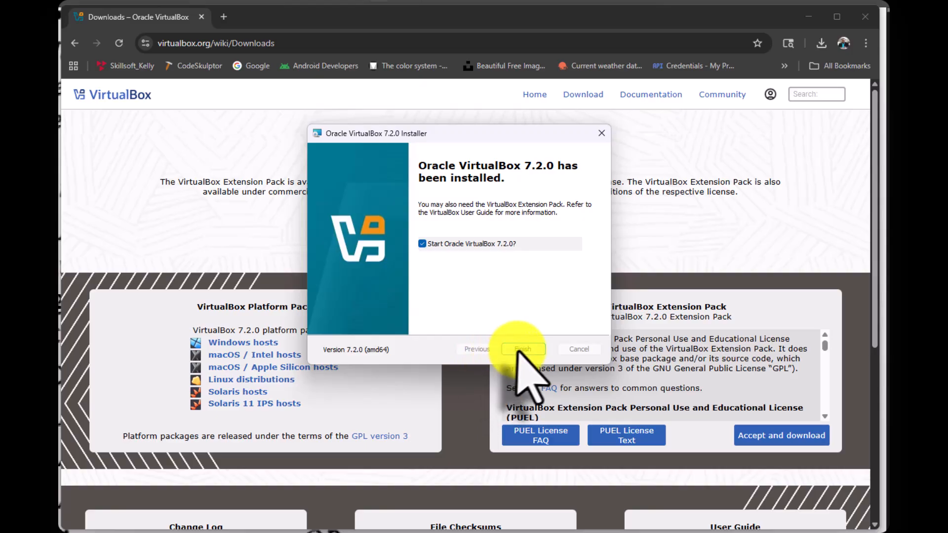
left_click(523, 349)
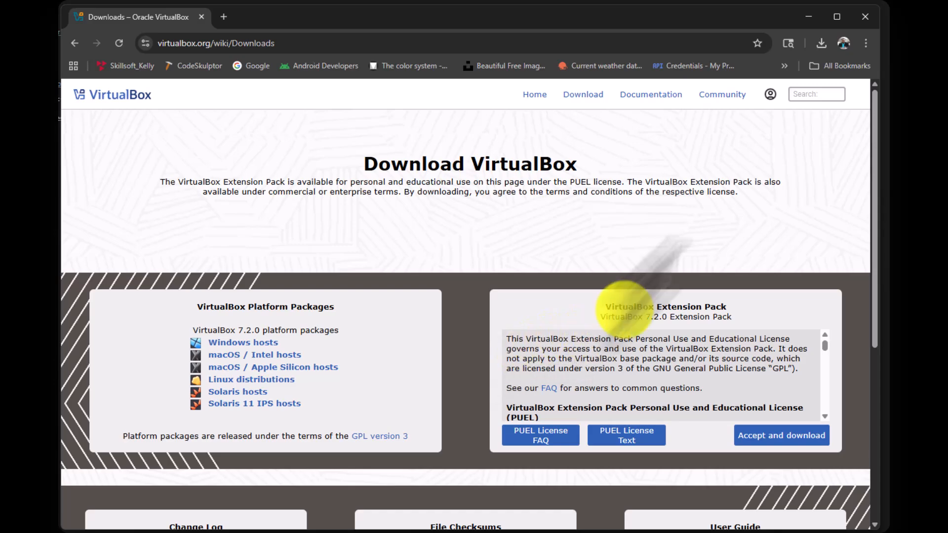
- Switch to Oracle VirtualBox Manager and resize its window to fit the visible screen area
key("alt+Tab")
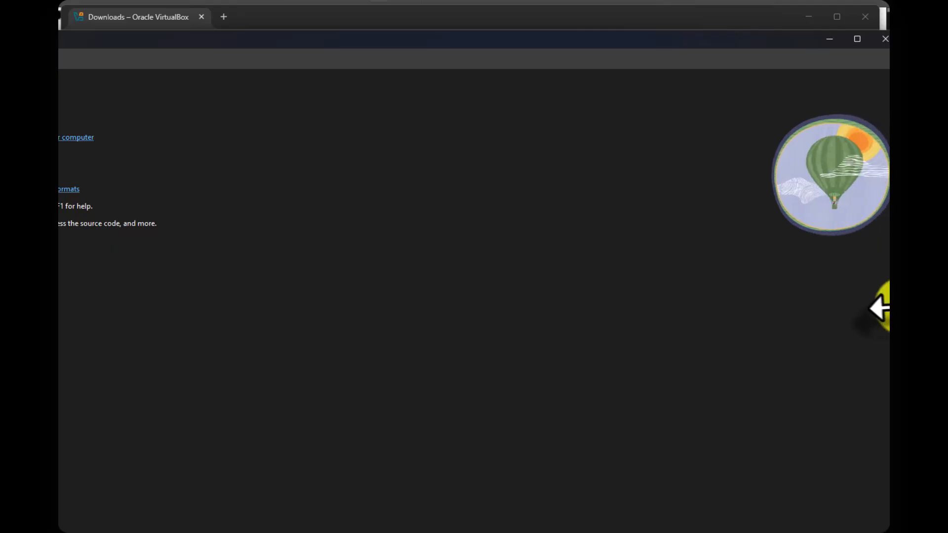
left_click_drag(892, 305, 774, 272)
left_click_drag(774, 271, 755, 271)
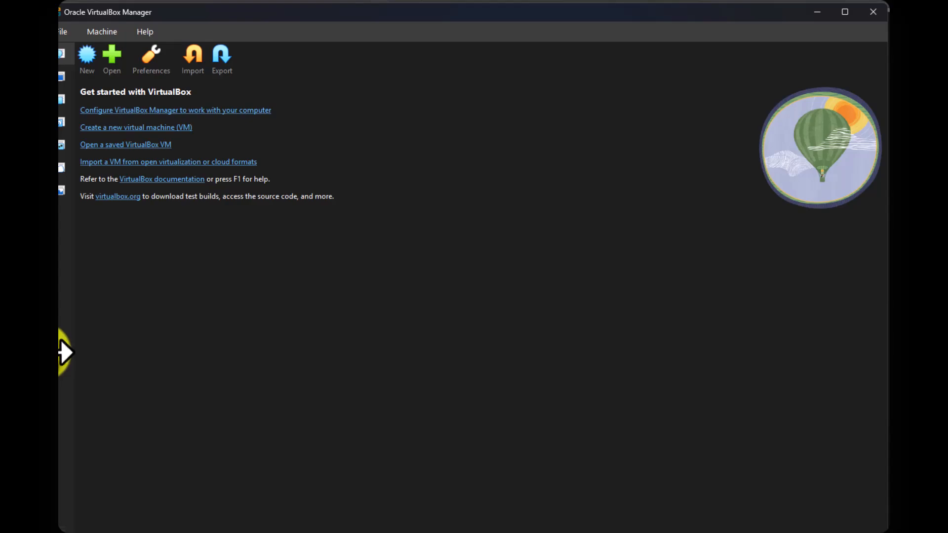
left_click_drag(64, 352, 78, 352)
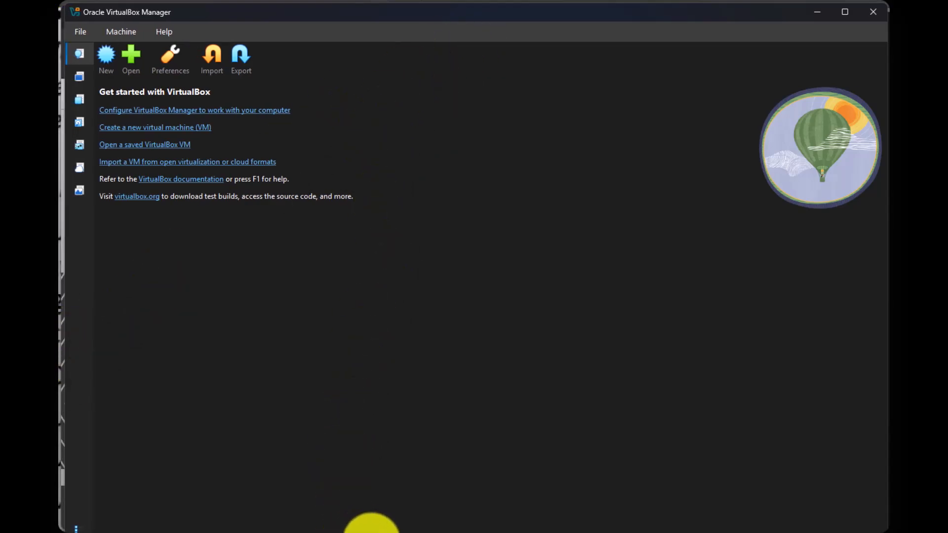
left_click_drag(374, 532, 375, 528)
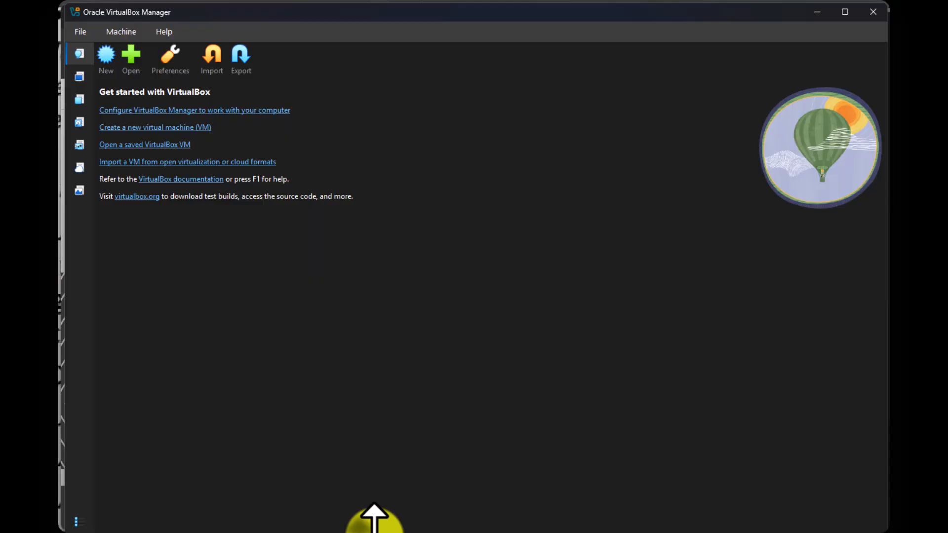
left_click_drag(76, 419, 69, 421)
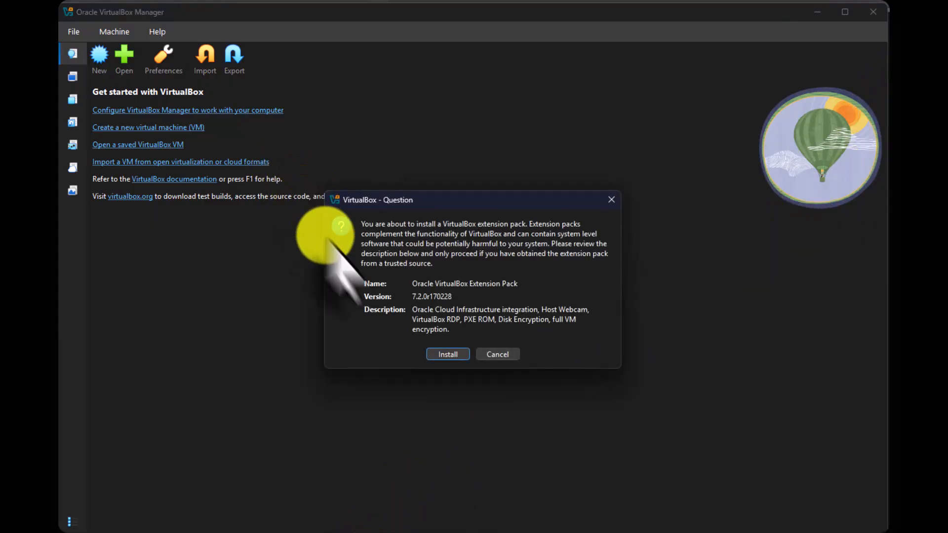
- Install the Oracle VirtualBox Extension Pack and agree to its Personal Use and Educational License
left_click(433, 355)
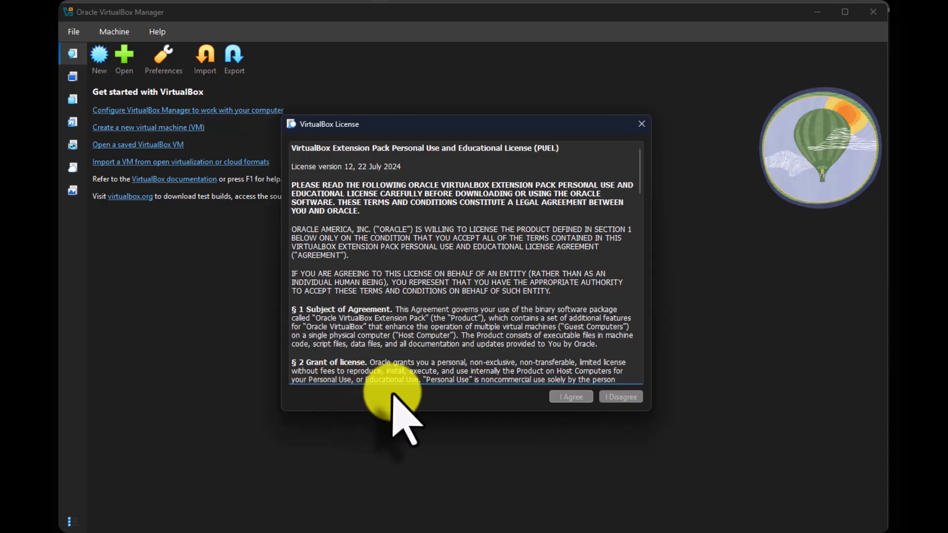
left_click_drag(638, 186, 630, 402)
left_click(565, 396)
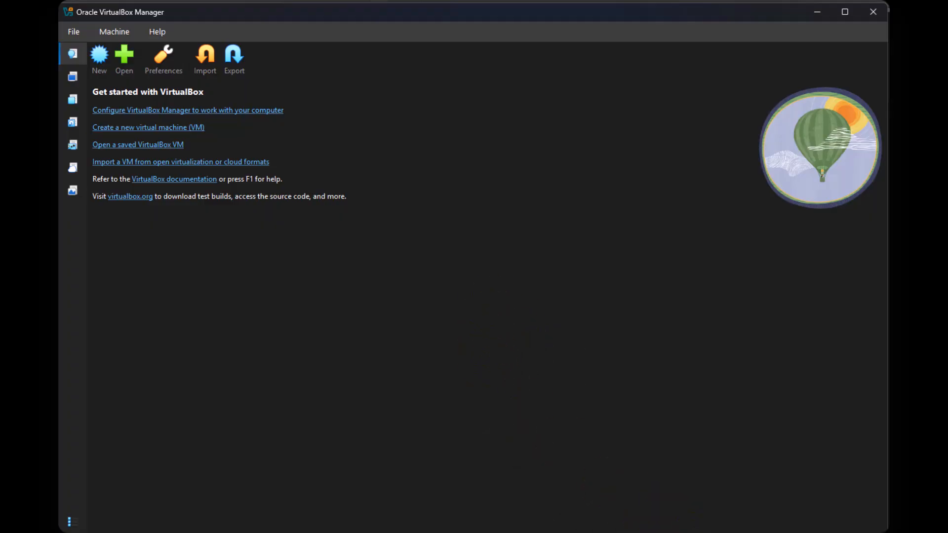
- Open the VirtualBox Manager configuration and set the default machine folder to E:\Binaries\OracleVM
mouse_move(815, 532)
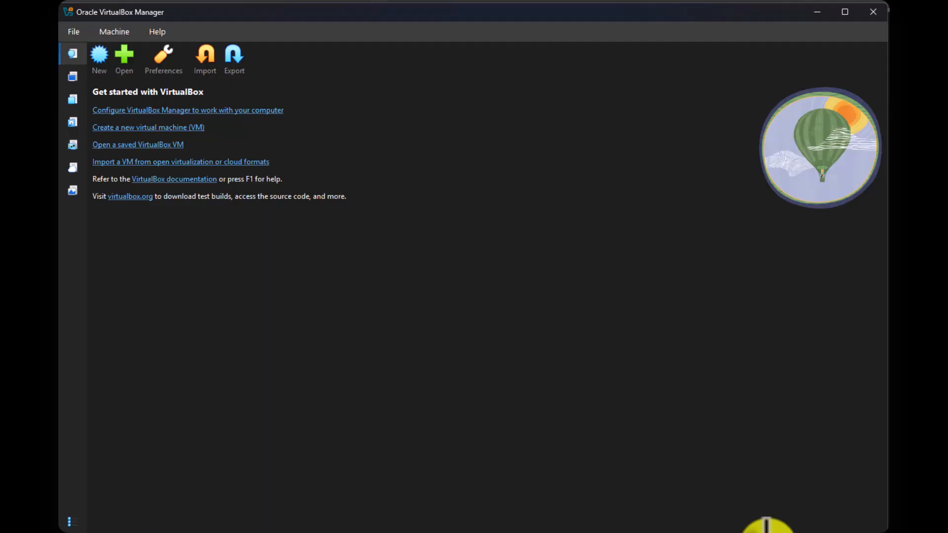
mouse_move(784, 532)
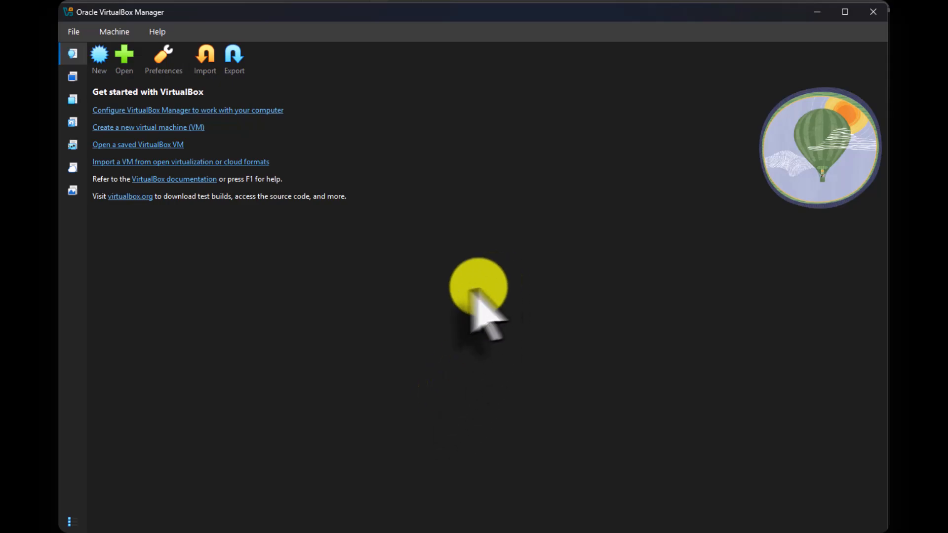
left_click(196, 113)
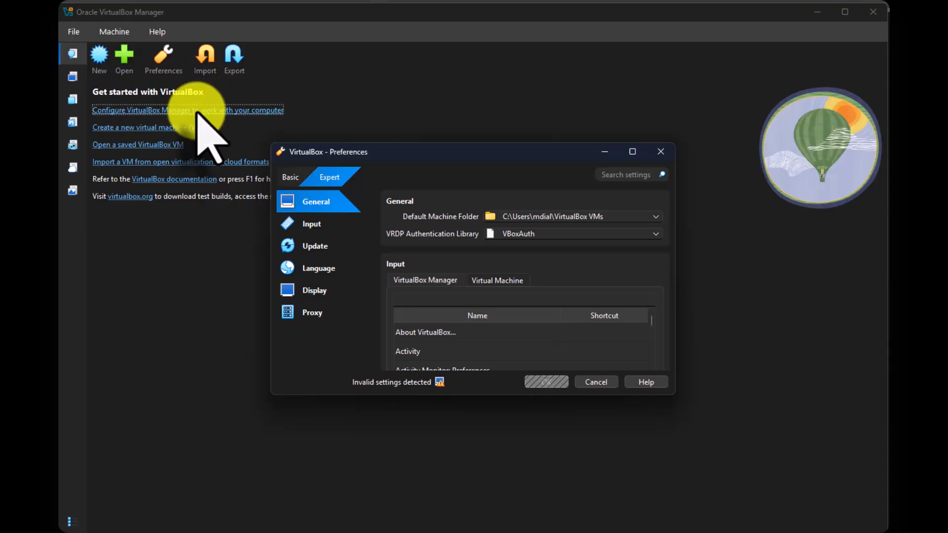
left_click(656, 217)
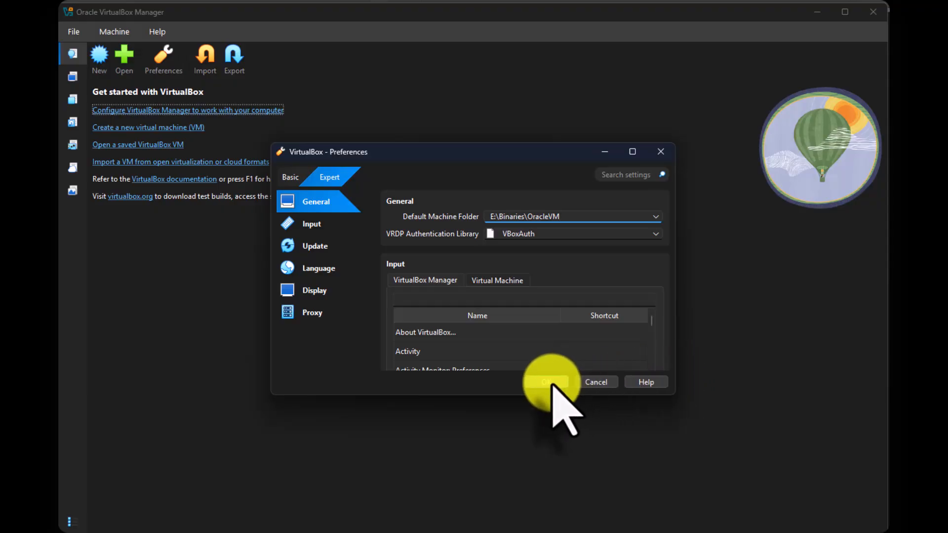
- Review the Manager and virtual machine input shortcuts, and enable checking for updates once per 2 weeks
left_click(311, 225)
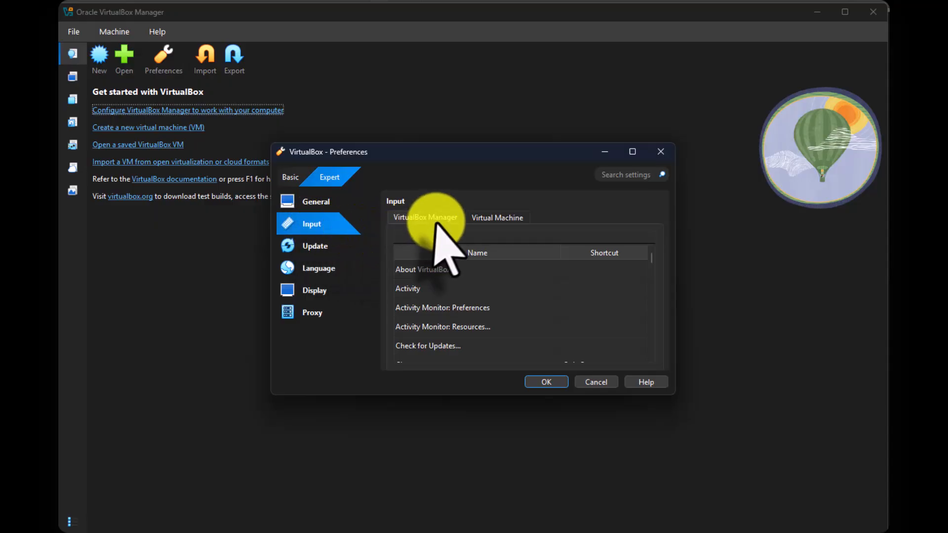
left_click(494, 218)
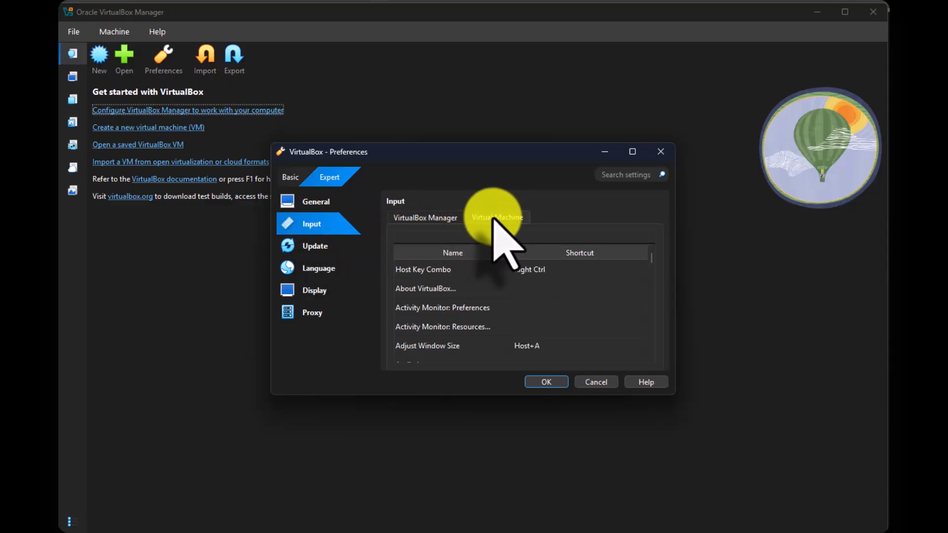
left_click(314, 247)
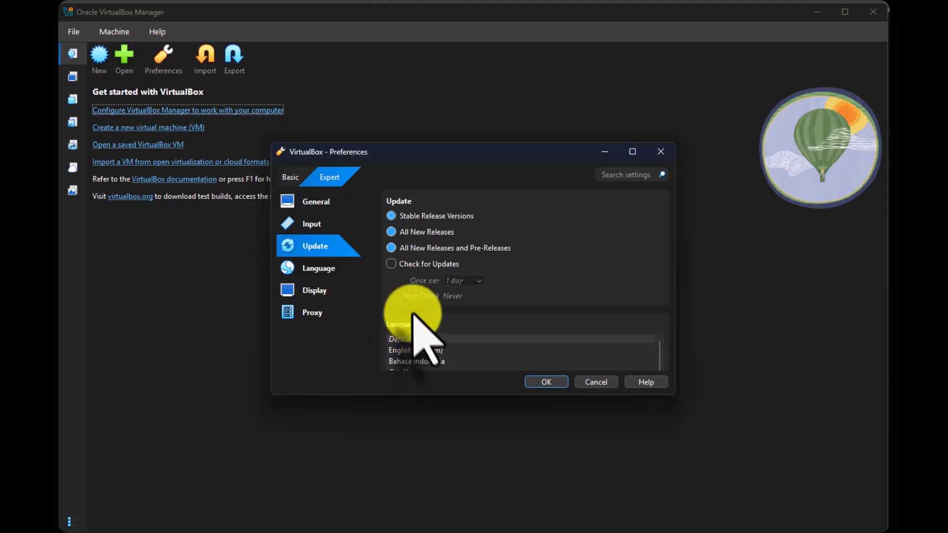
left_click(390, 263)
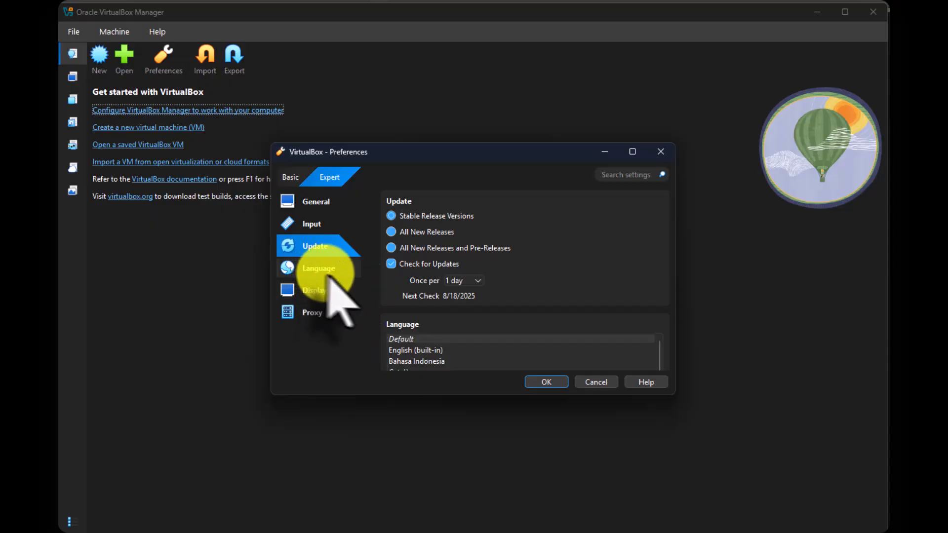
left_click(472, 281)
left_click(476, 285)
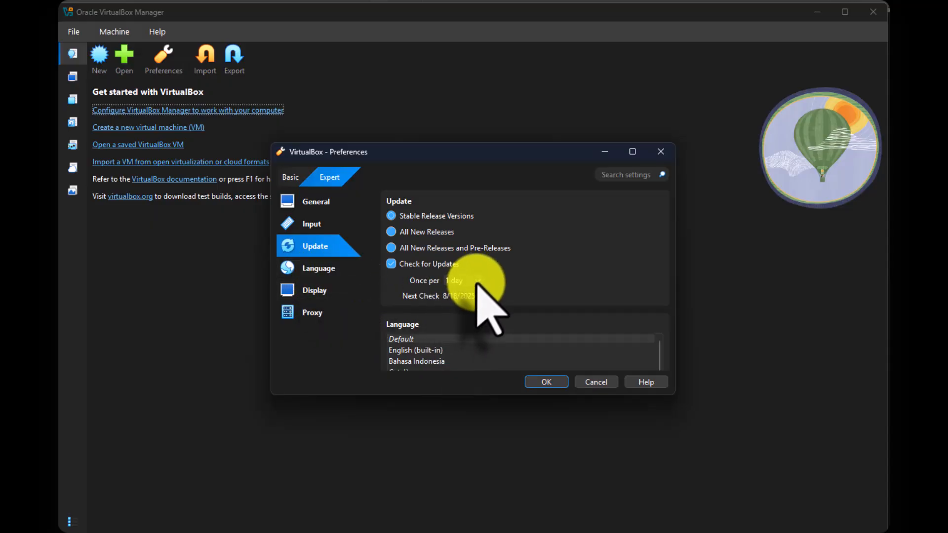
left_click(476, 282)
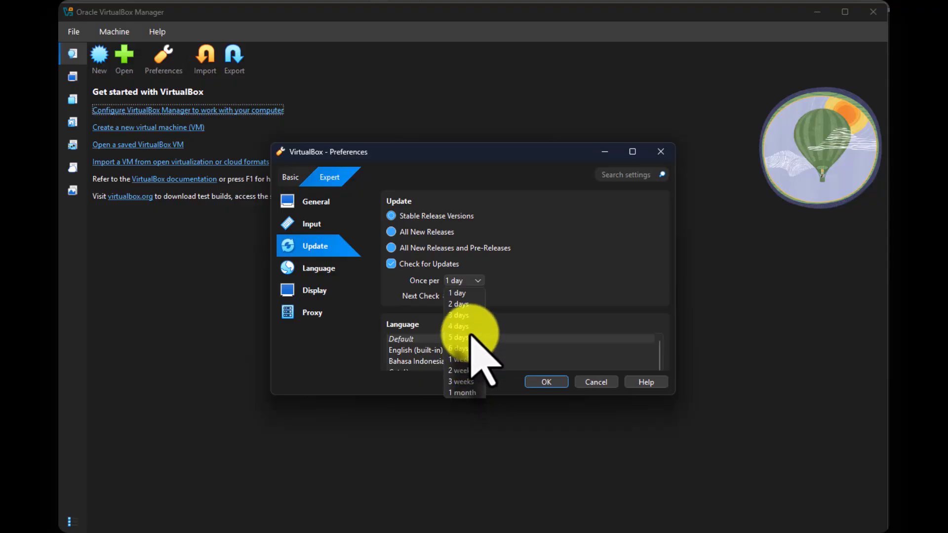
left_click(456, 371)
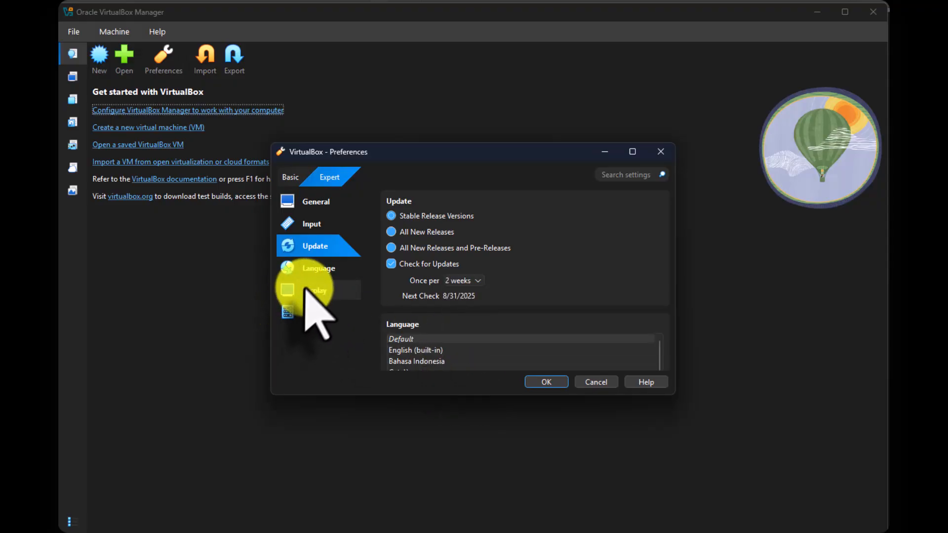
- Review the language, display and proxy preferences, and save the preferences
left_click(312, 269)
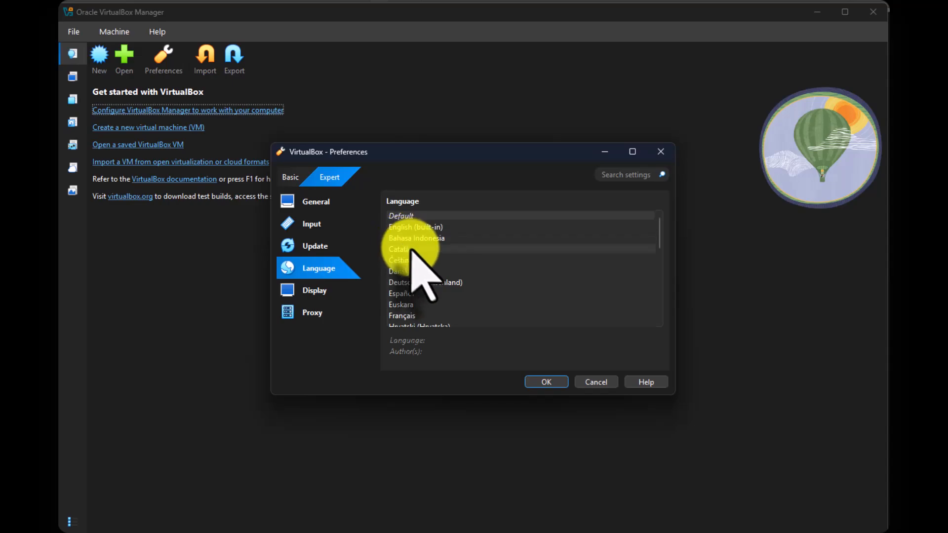
left_click(316, 290)
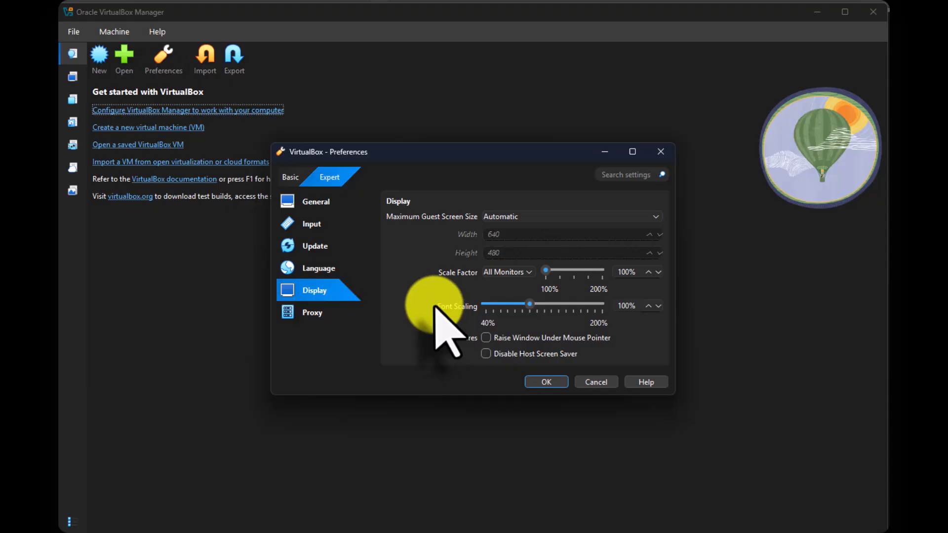
left_click(315, 325)
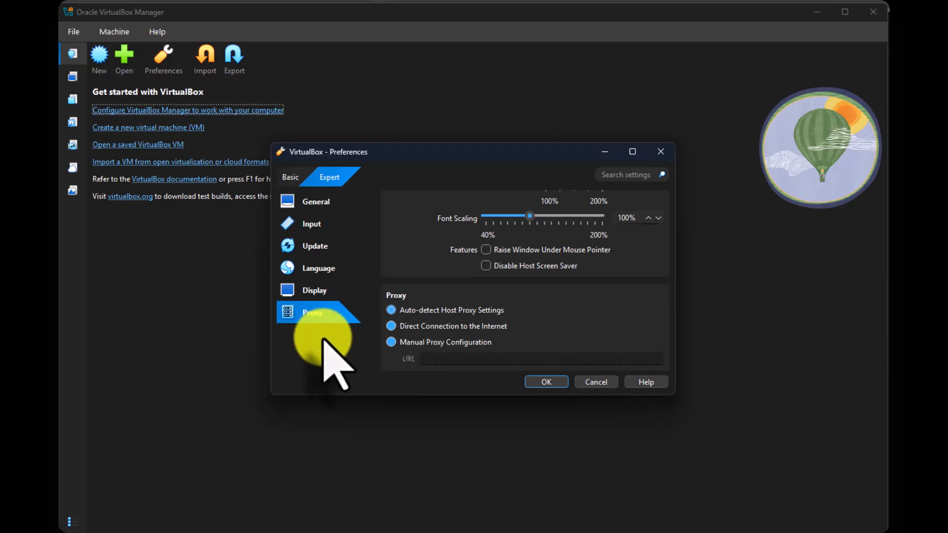
left_click(543, 381)
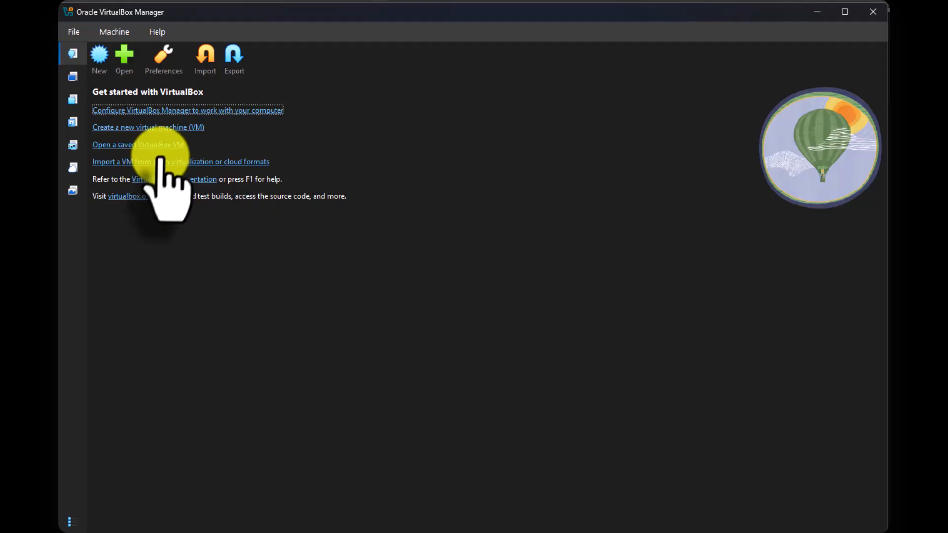
- Start a new virtual machine named Ubuntu and choose E:\Binaries\ubuntu-24.04.2-desktop-amd64.iso as its ISO image
left_click(165, 127)
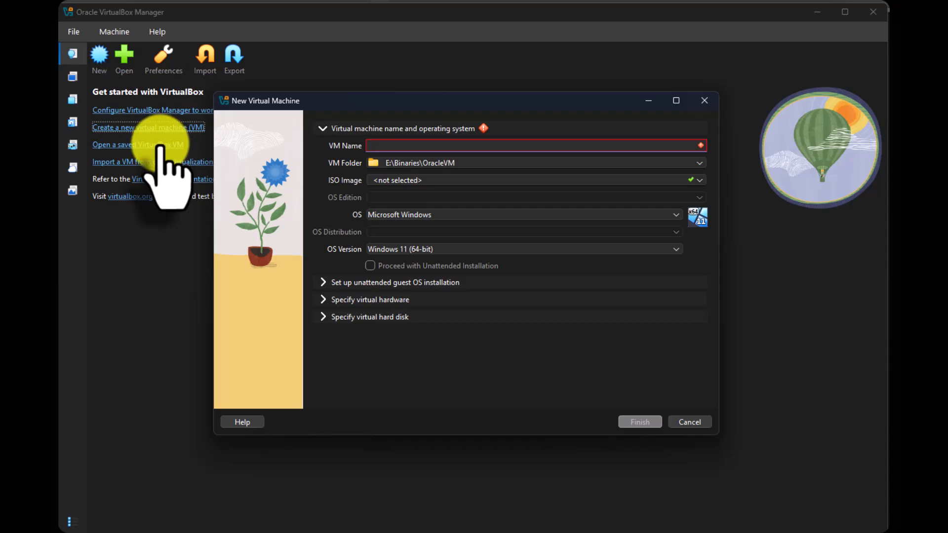
type("U")
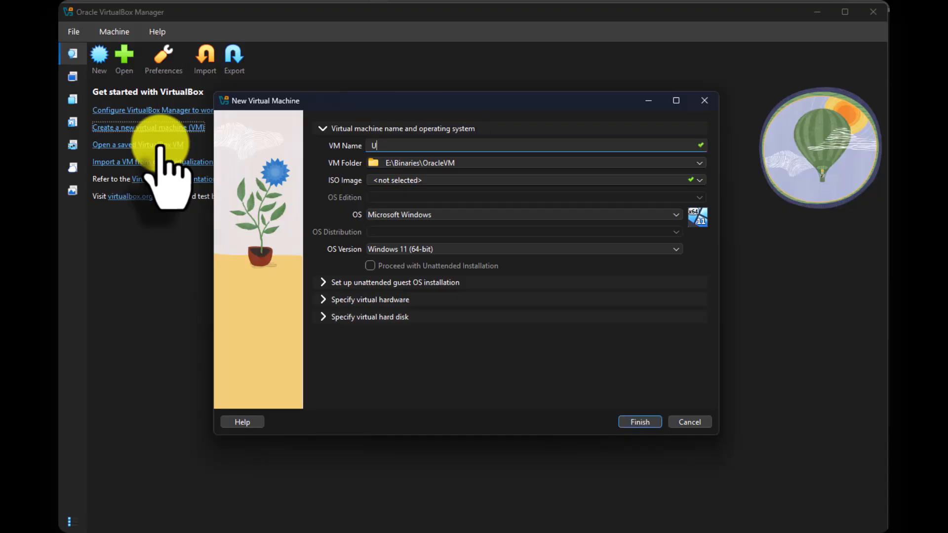
type("buntu")
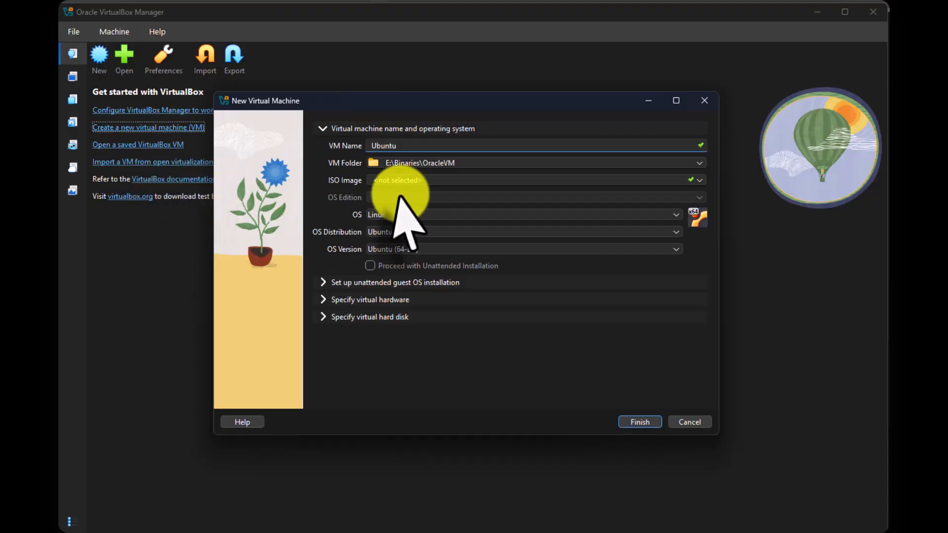
left_click(689, 181)
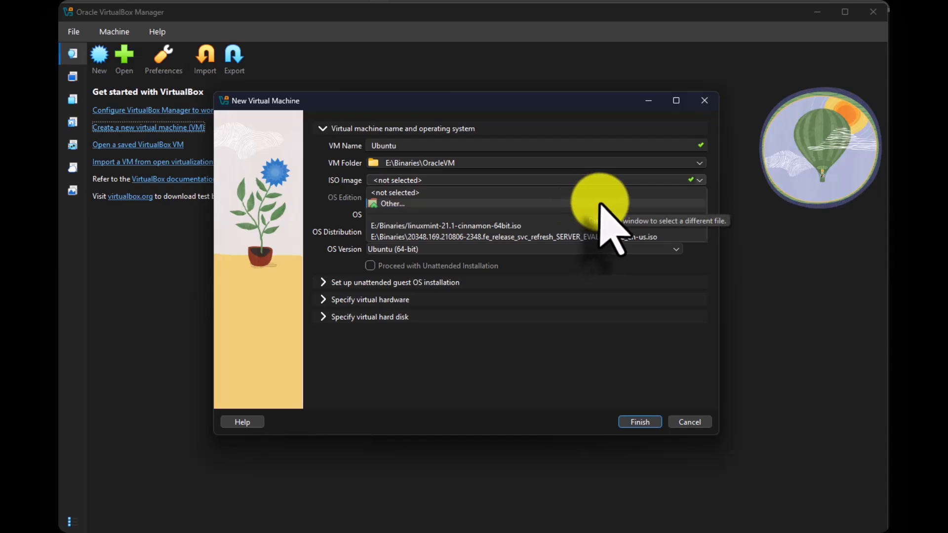
left_click(582, 198)
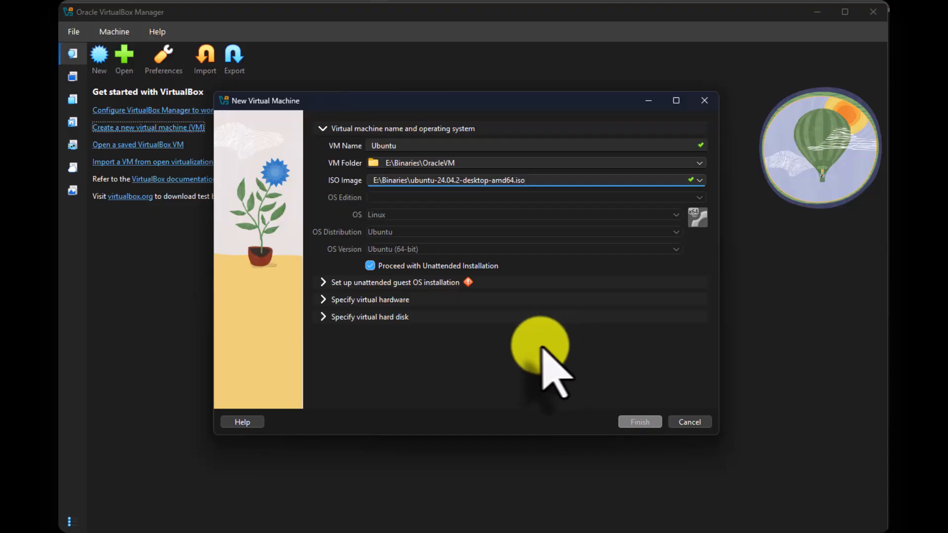
- Enable Guest Additions in the unattended installation setup and set the virtual machine's base memory to 8192 MB
left_click(335, 283)
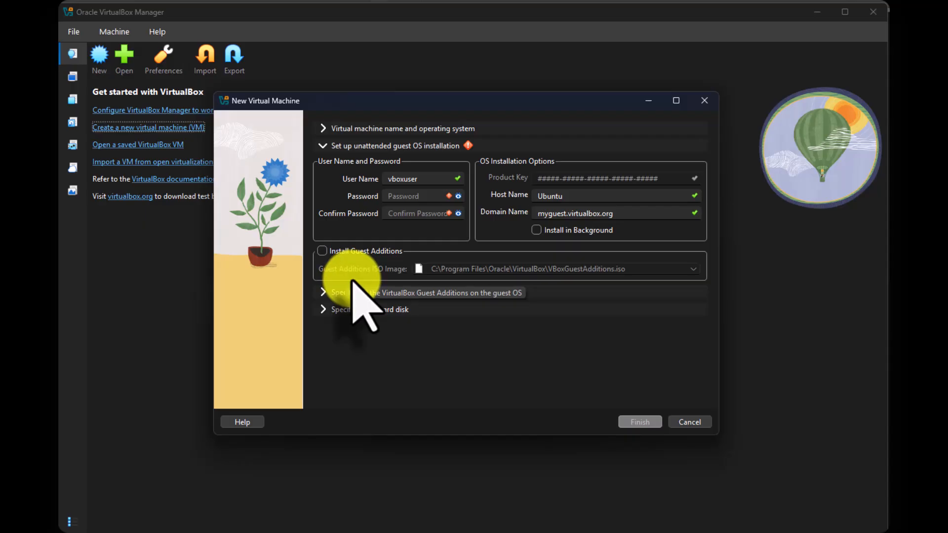
left_click(323, 253)
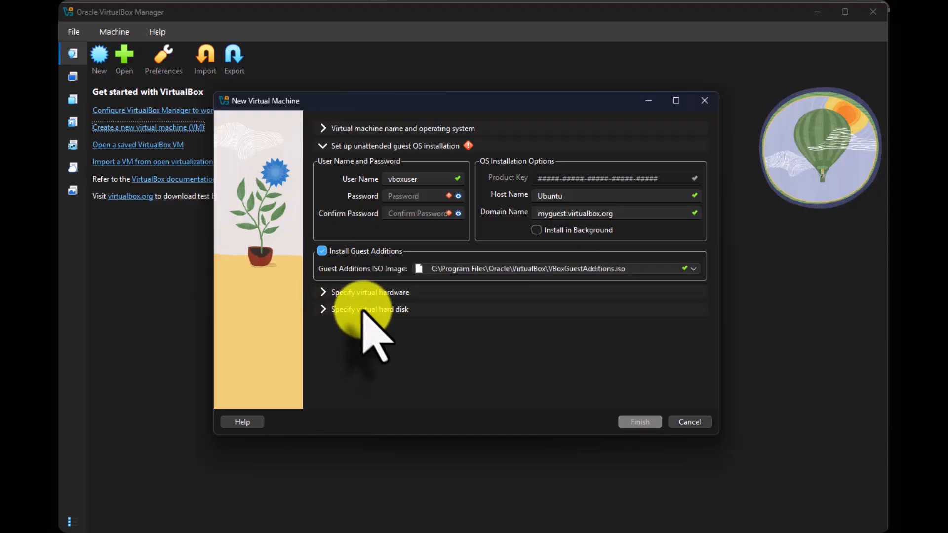
left_click(323, 292)
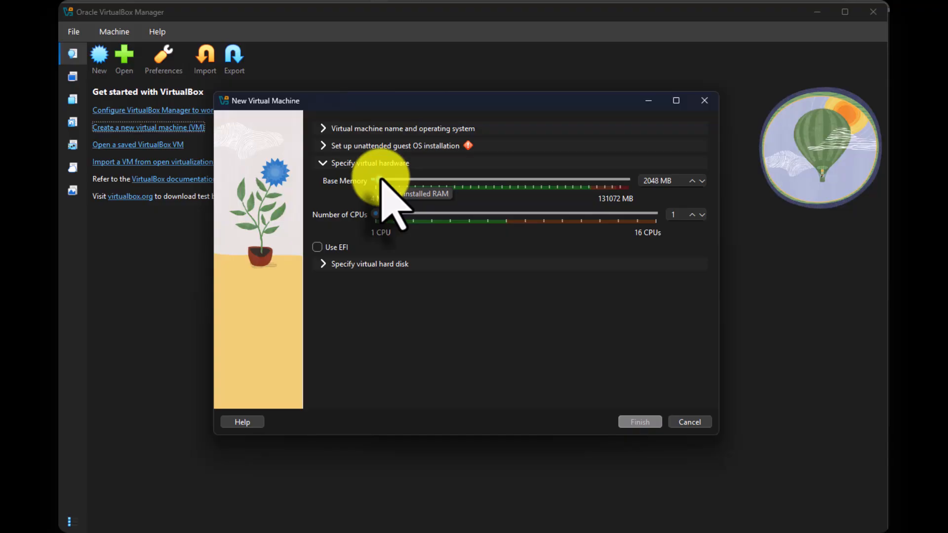
left_click_drag(380, 180, 391, 180)
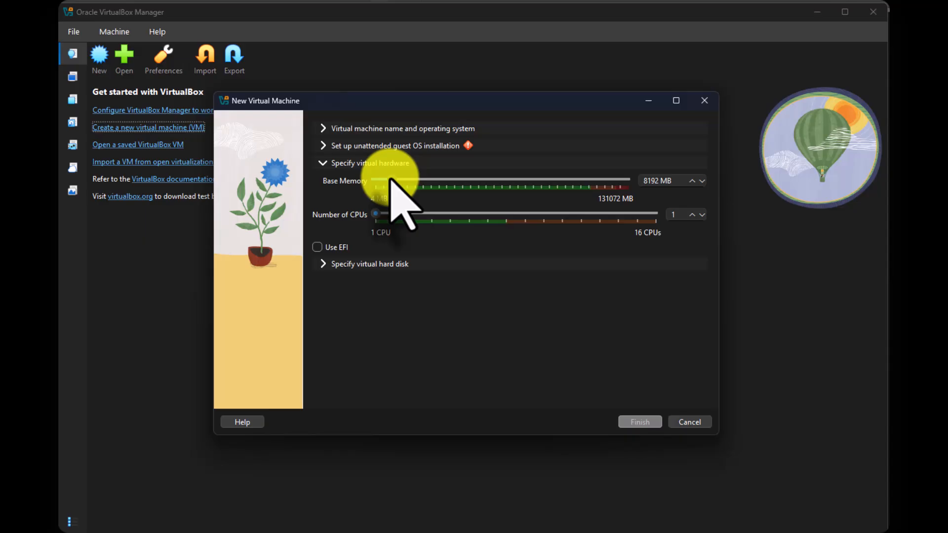
- Enter the guest account's user name and matching password for the unattended installation, and finish creating the virtual machine
left_click(325, 144)
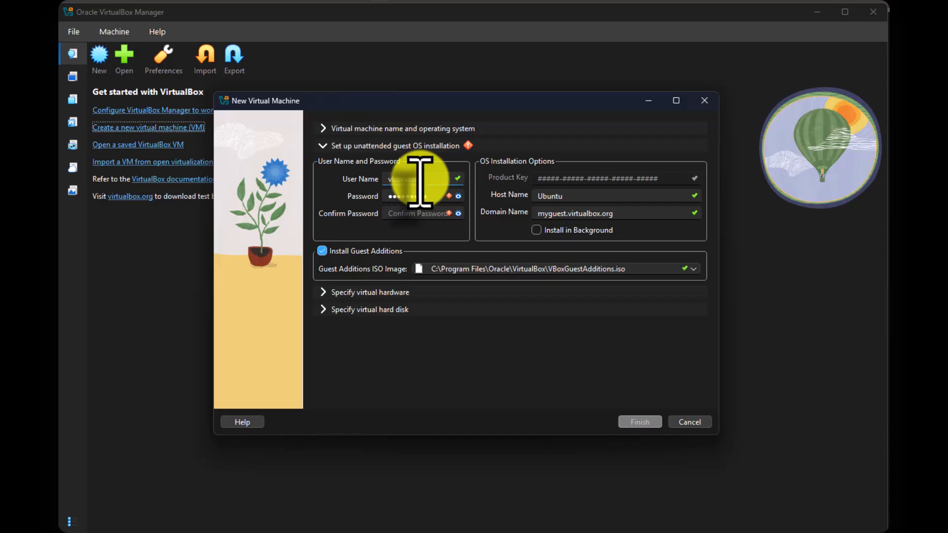
left_click_drag(420, 181, 363, 180)
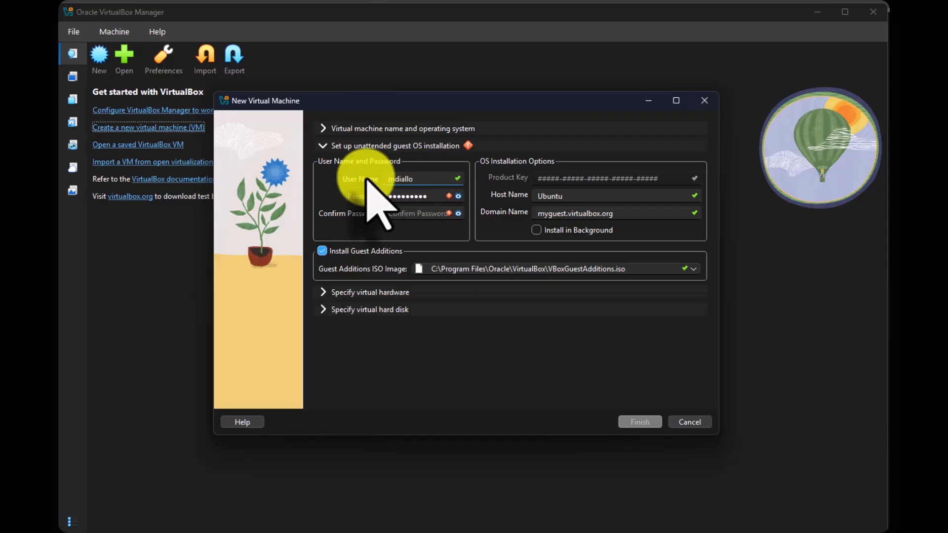
left_click(392, 215)
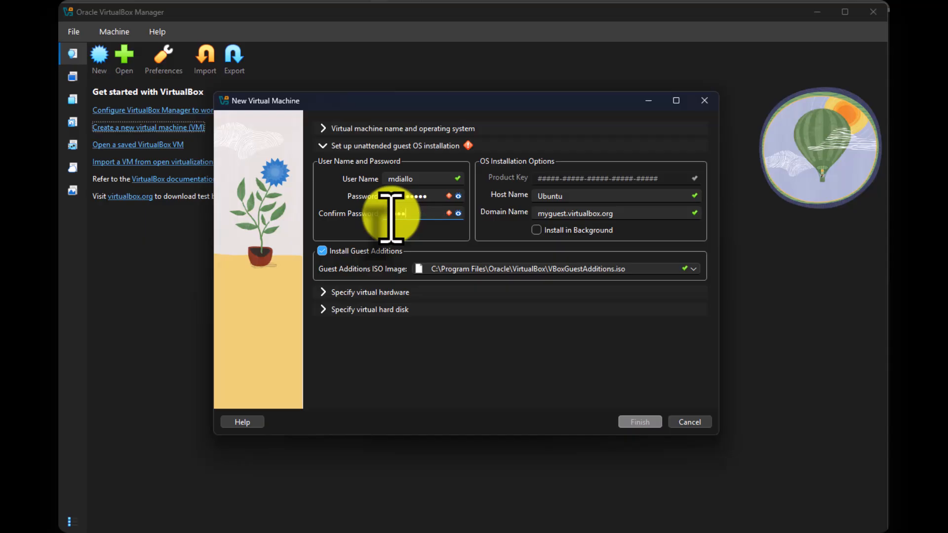
type("d")
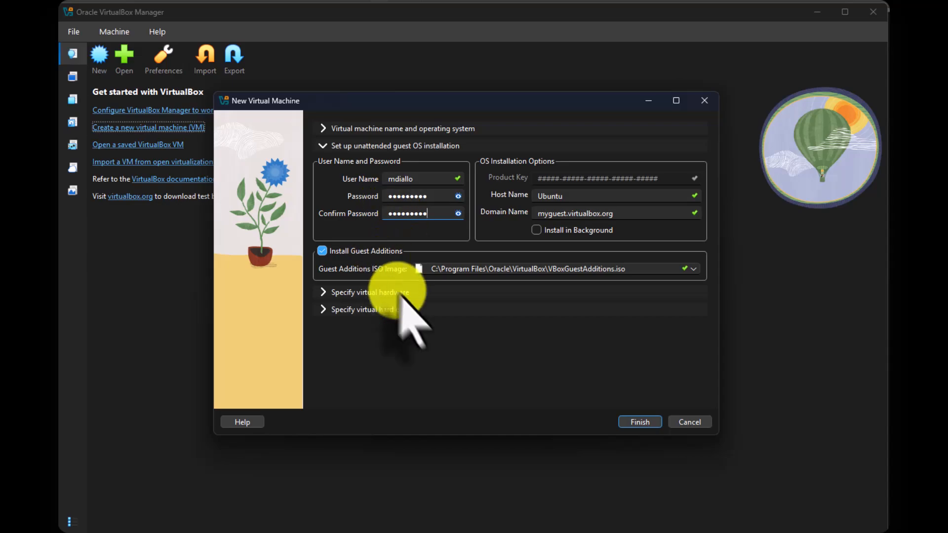
left_click(640, 424)
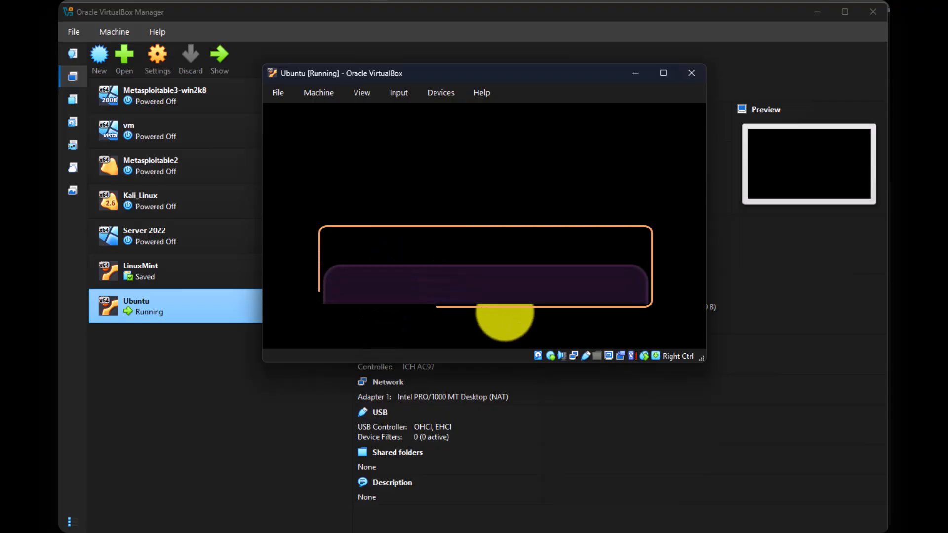
- Enlarge the running Ubuntu virtual machine's window and log in to the guest account with its password
left_click_drag(703, 362, 831, 484)
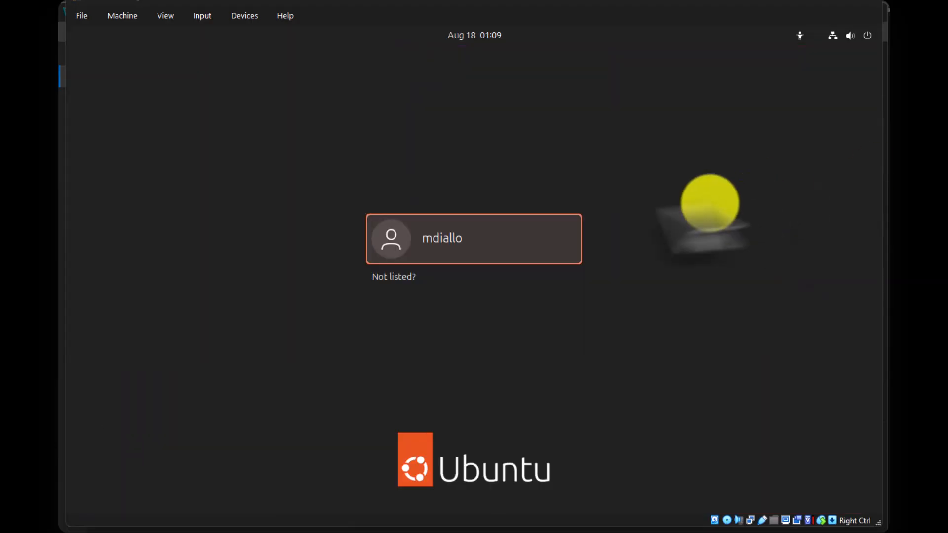
left_click(434, 240)
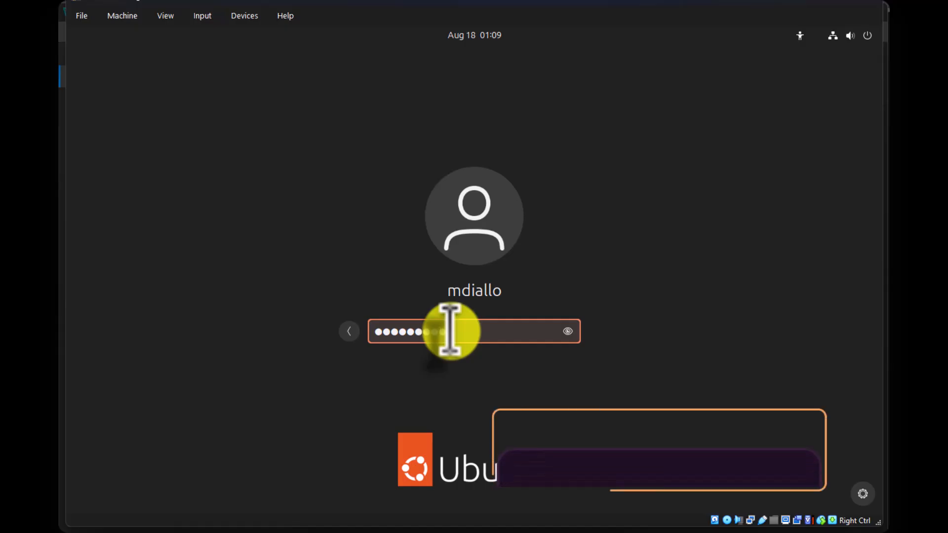
key("Return")
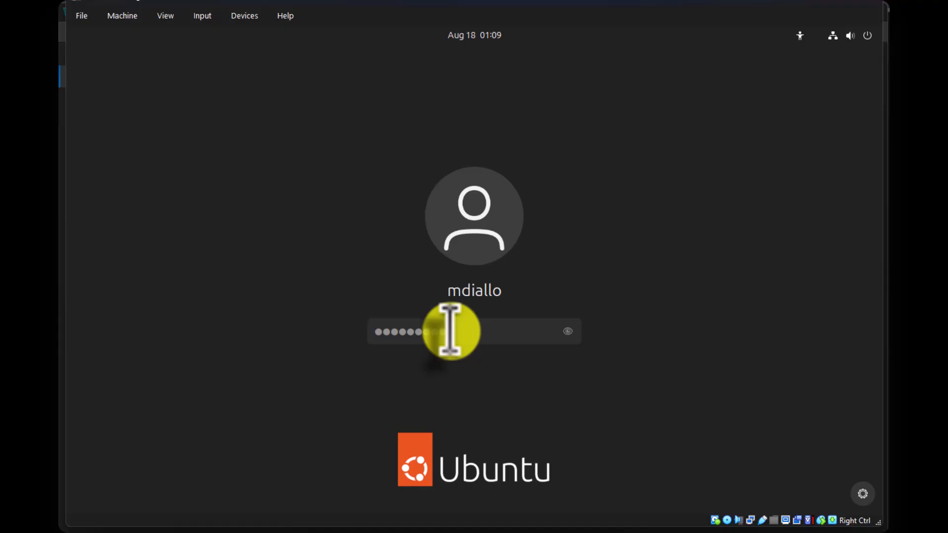
key("Return")
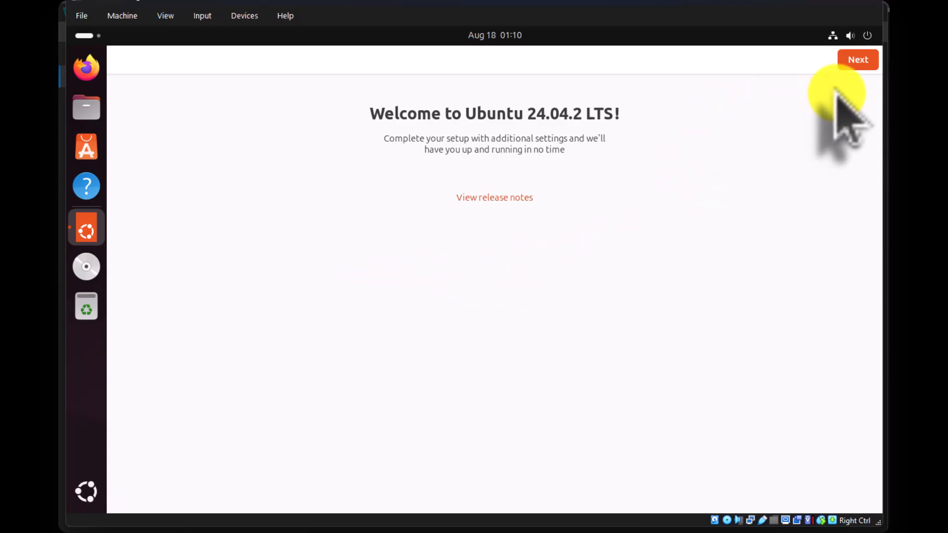
- Complete the Ubuntu welcome setup, skipping Ubuntu Pro and declining to share system data
left_click(858, 60)
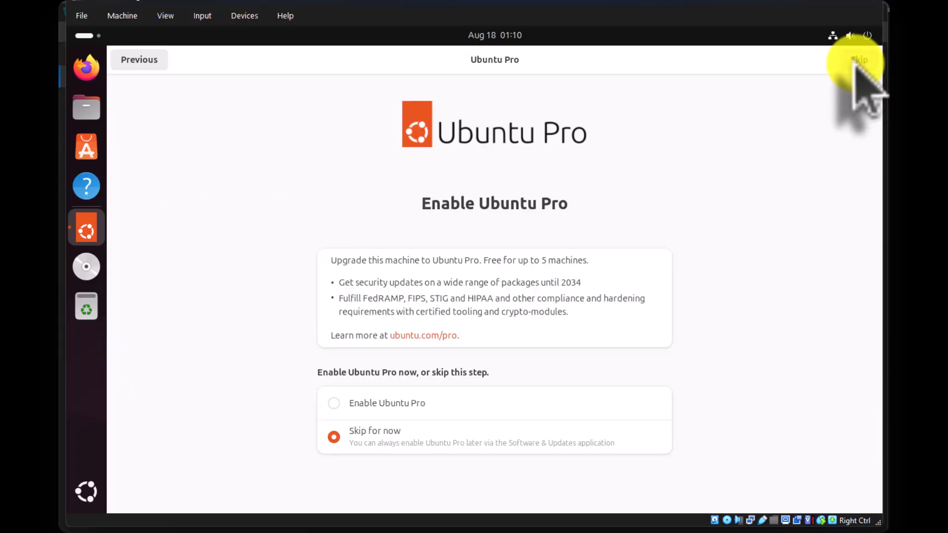
left_click(858, 60)
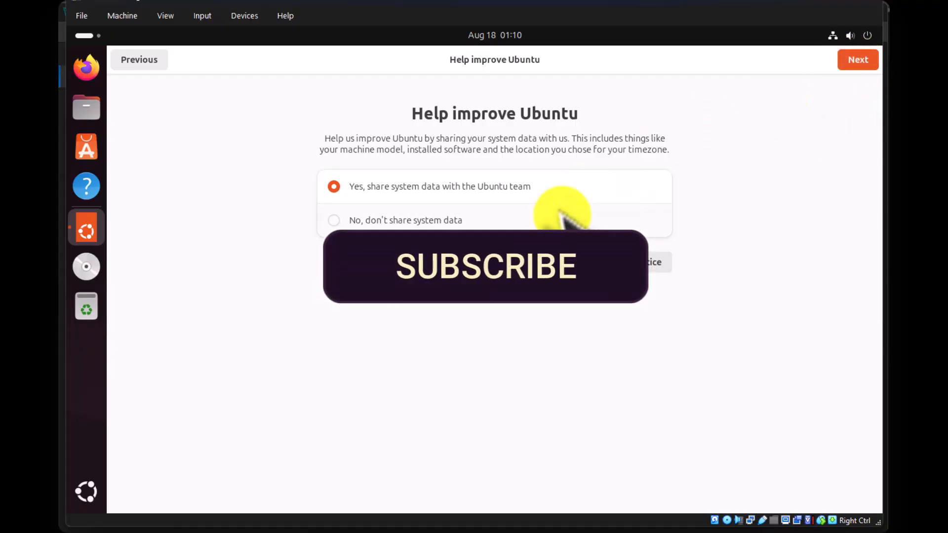
left_click(391, 218)
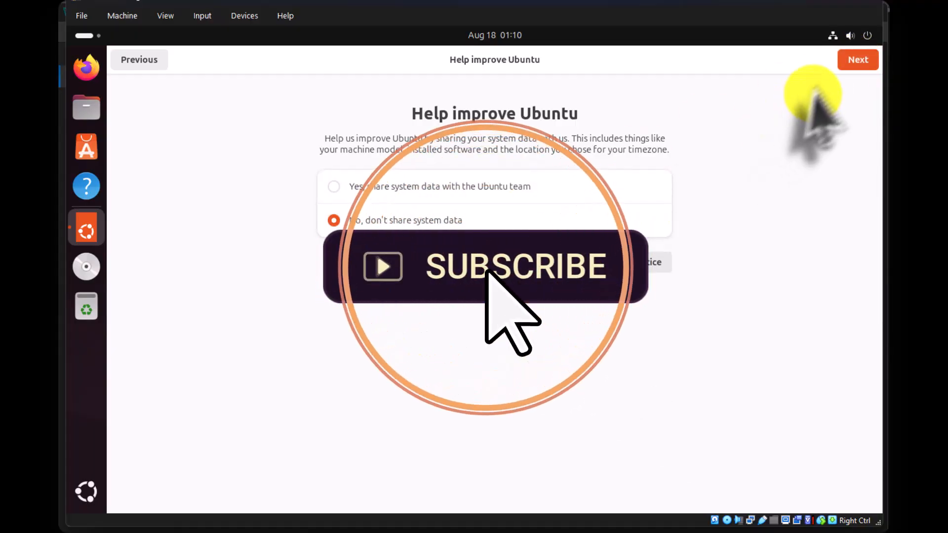
left_click(853, 61)
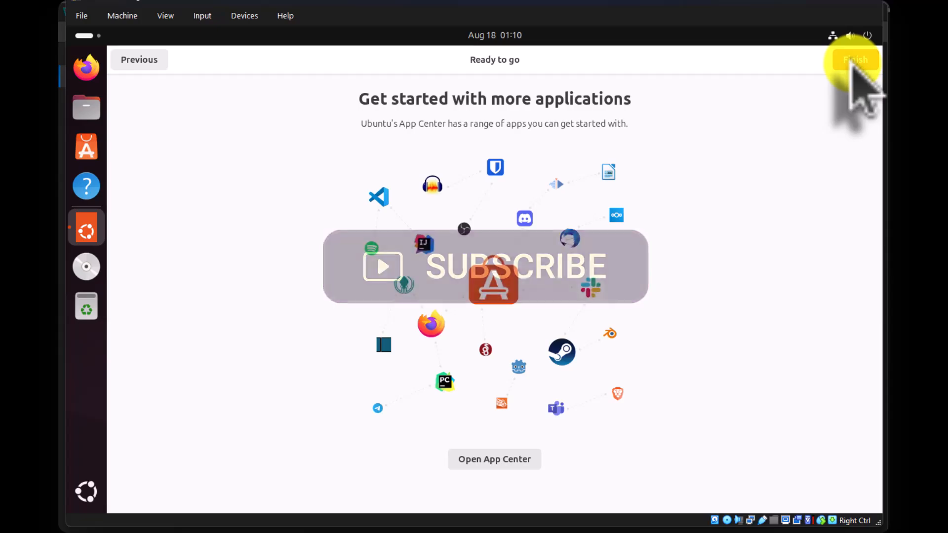
left_click(854, 61)
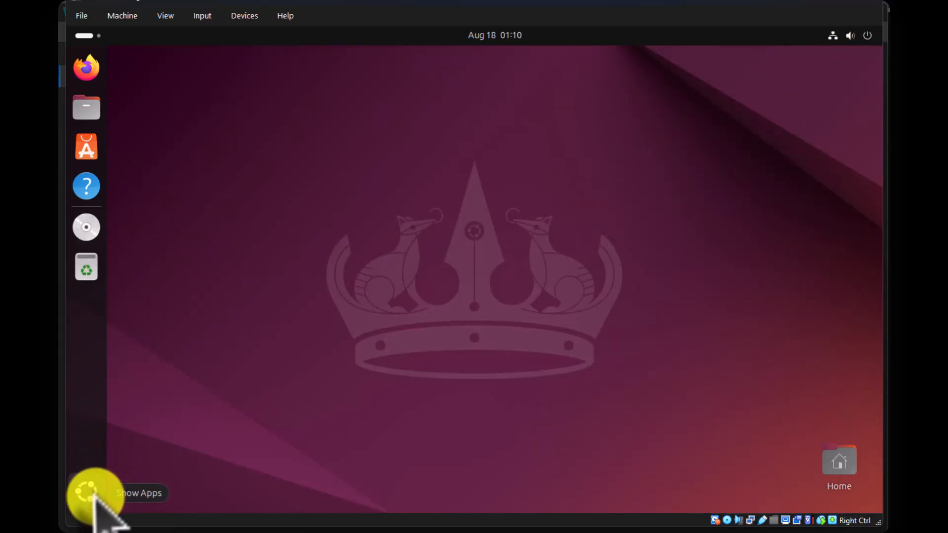
- Open a Terminal from the Ubuntu applications and move its window toward the middle of the desktop
left_click(104, 473)
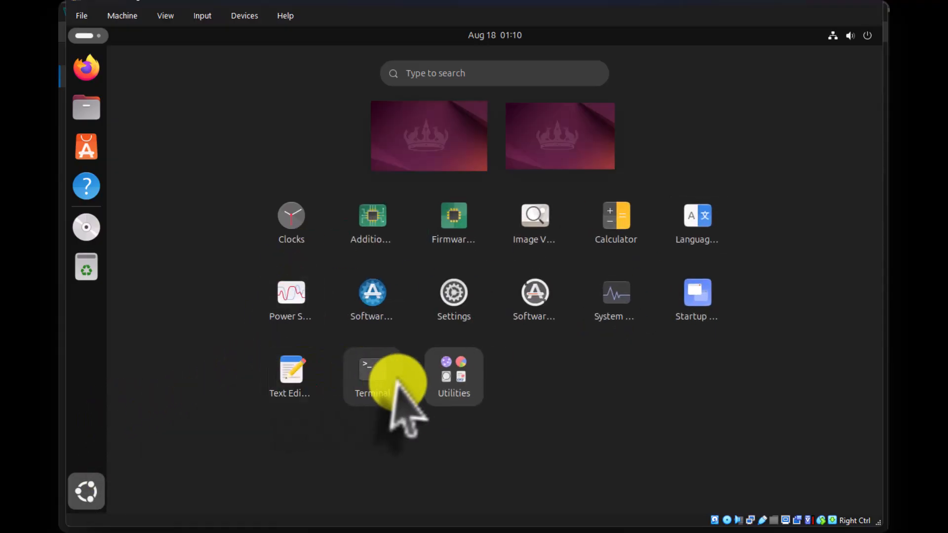
left_click(359, 377)
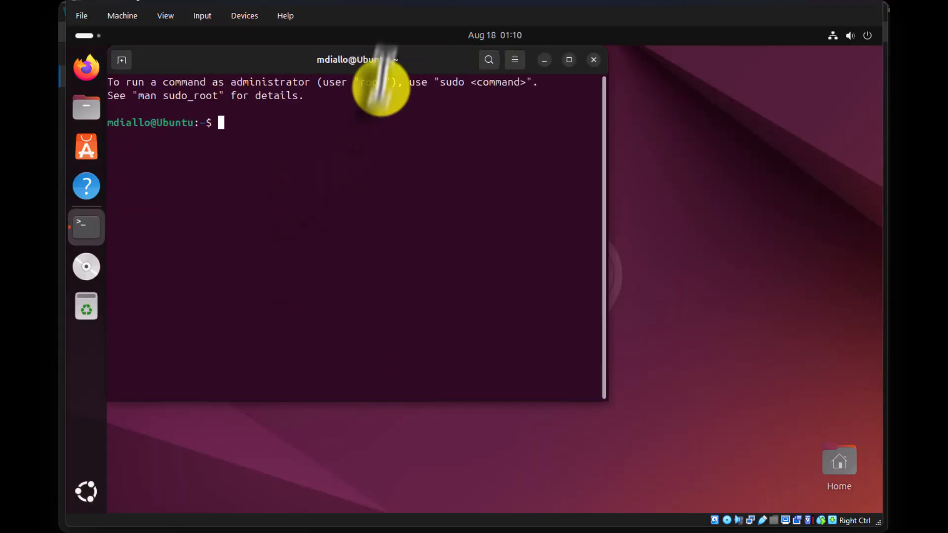
left_click_drag(408, 59, 504, 64)
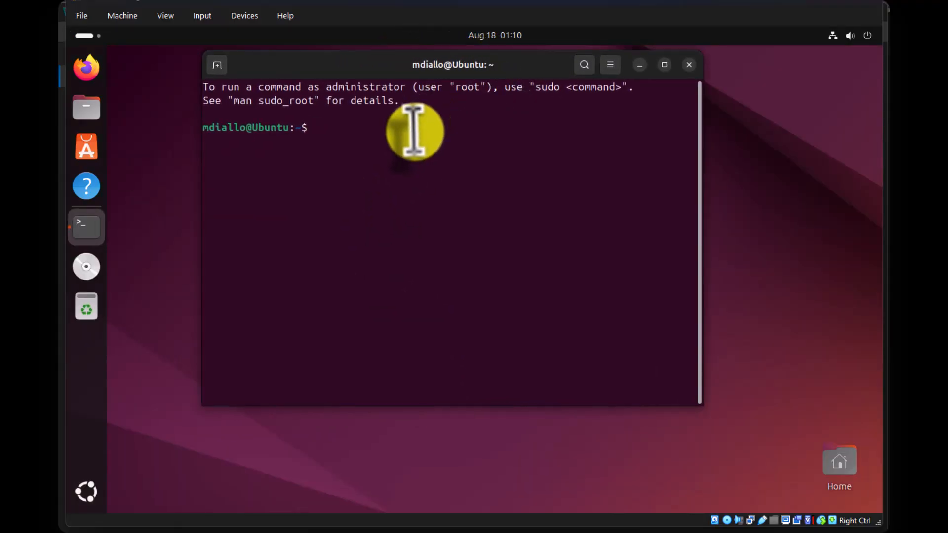
- List all home folder files in long format with inode numbers using ls -ali, and run whoami
type("ls -ali")
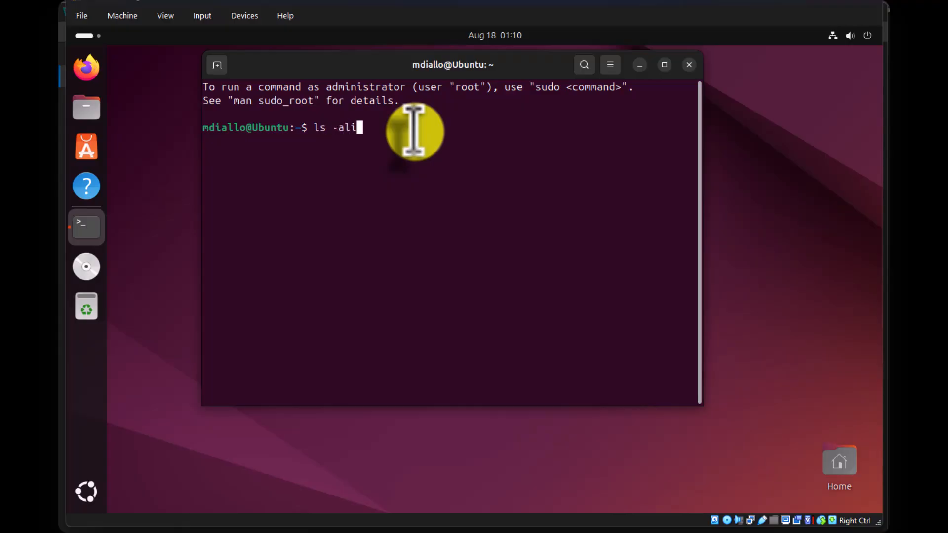
key("Return")
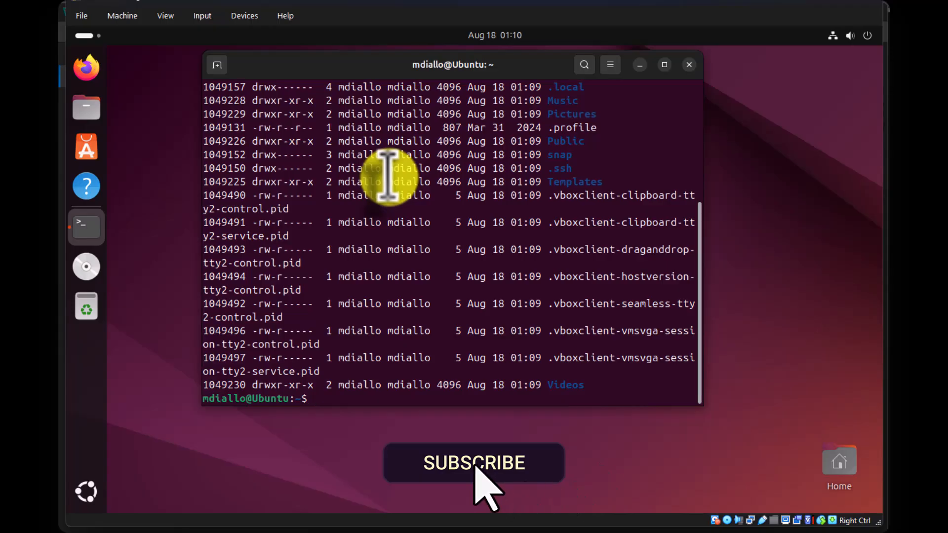
type("wh")
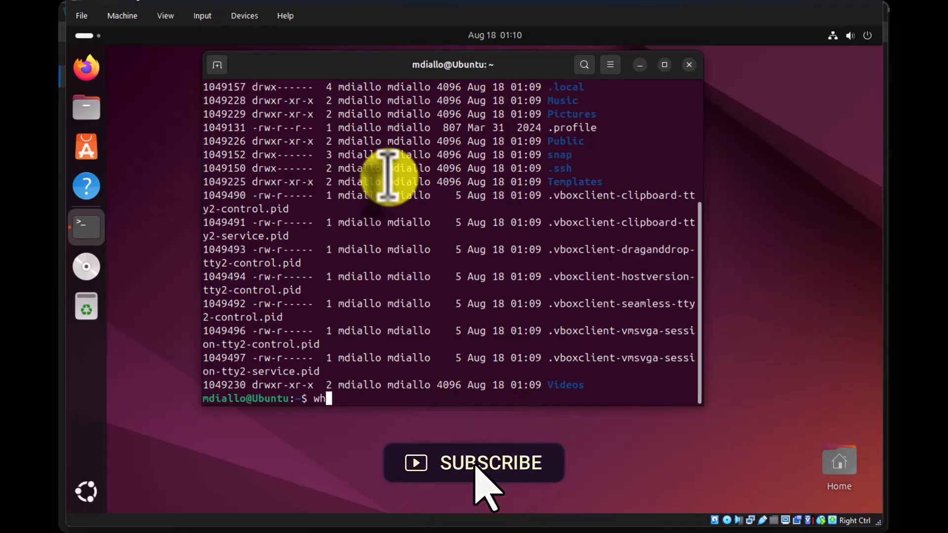
type("oami")
key("Return")
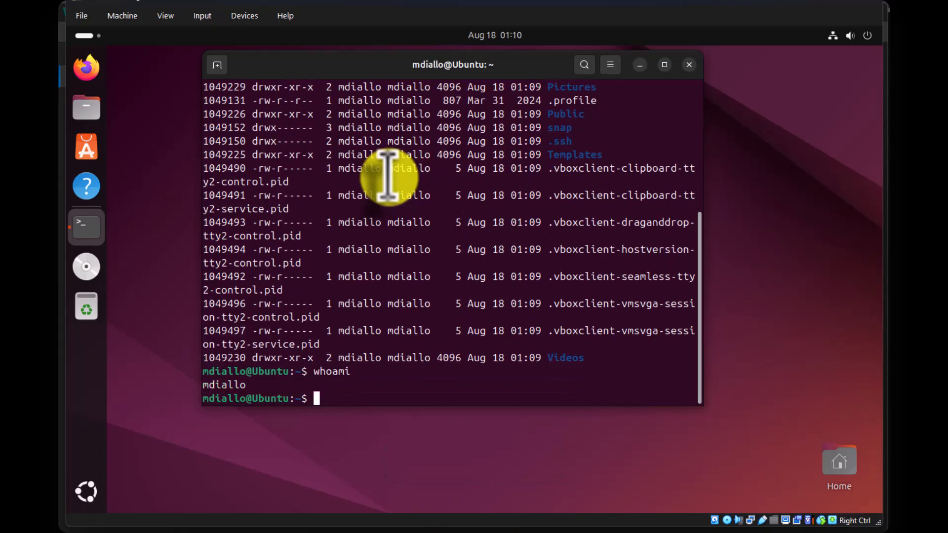